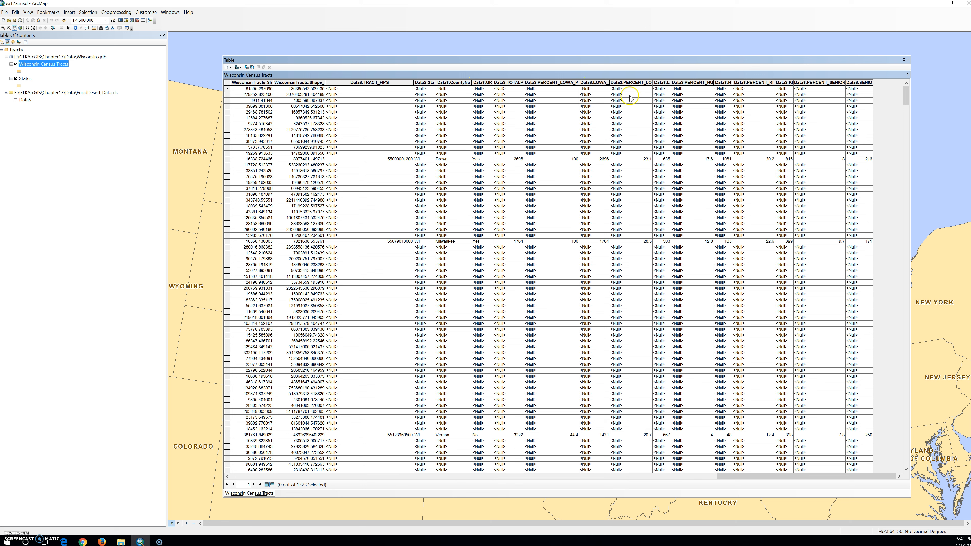
Highlight the Data$.TRACT_FIPS column and open Select By Attributes for the Wisconsin Census Tracts layer, placed beside the table
click(377, 83)
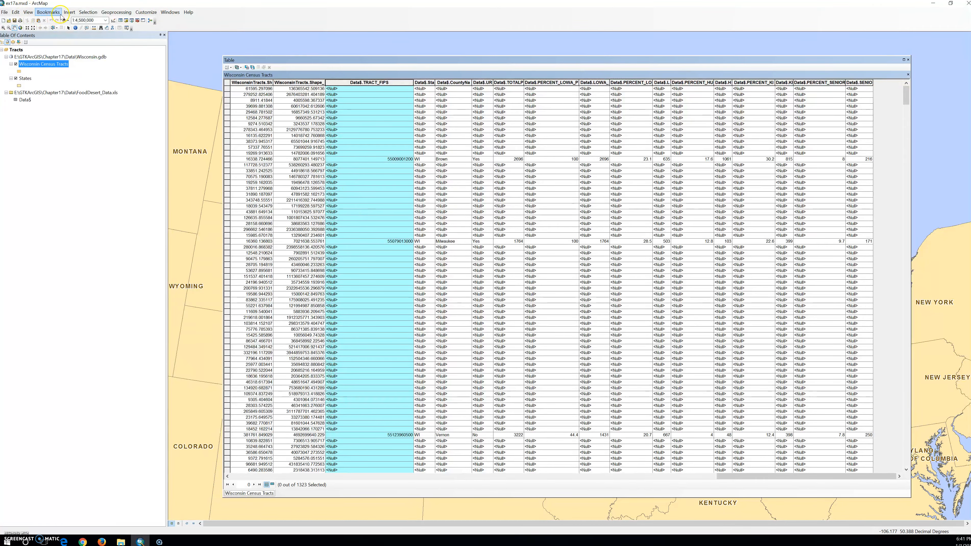
click(88, 12)
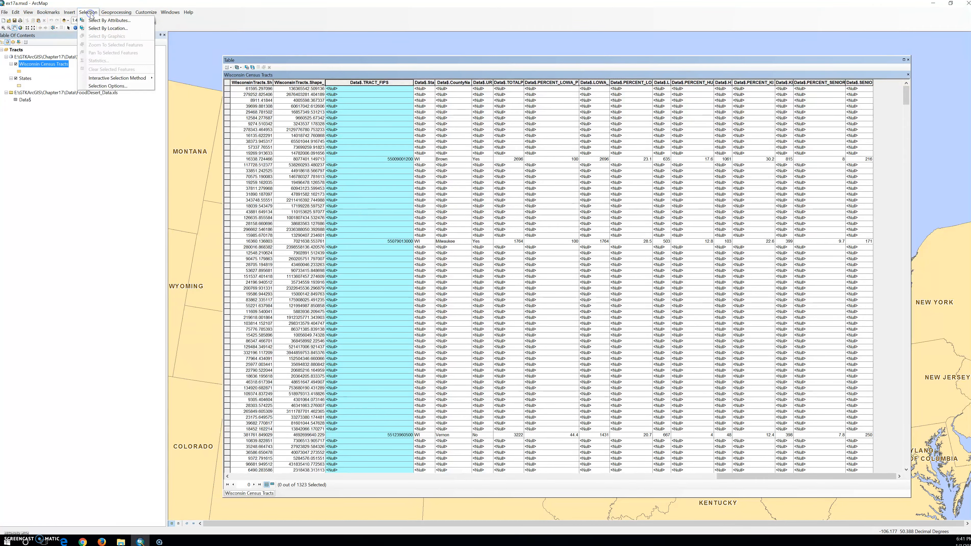
click(109, 20)
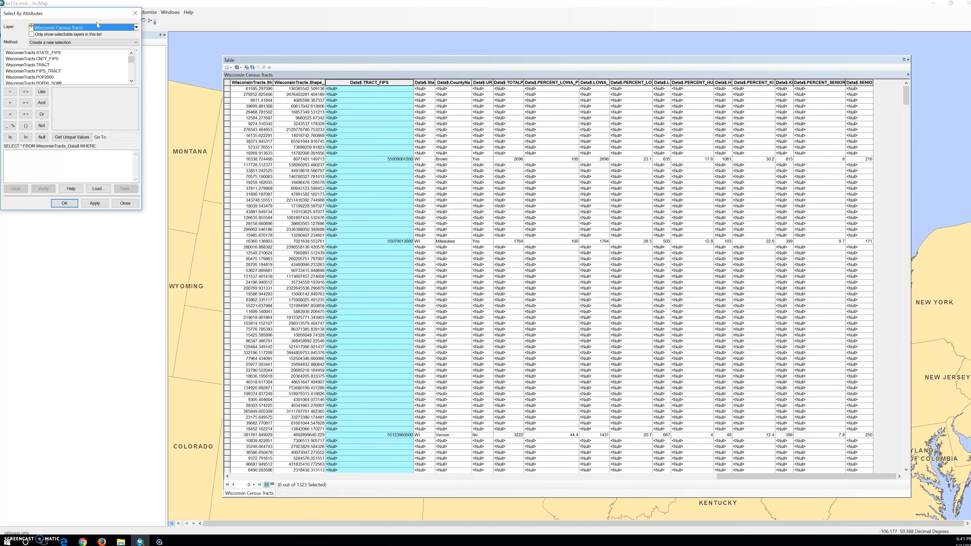
drag(49, 18, 114, 177)
click(92, 329)
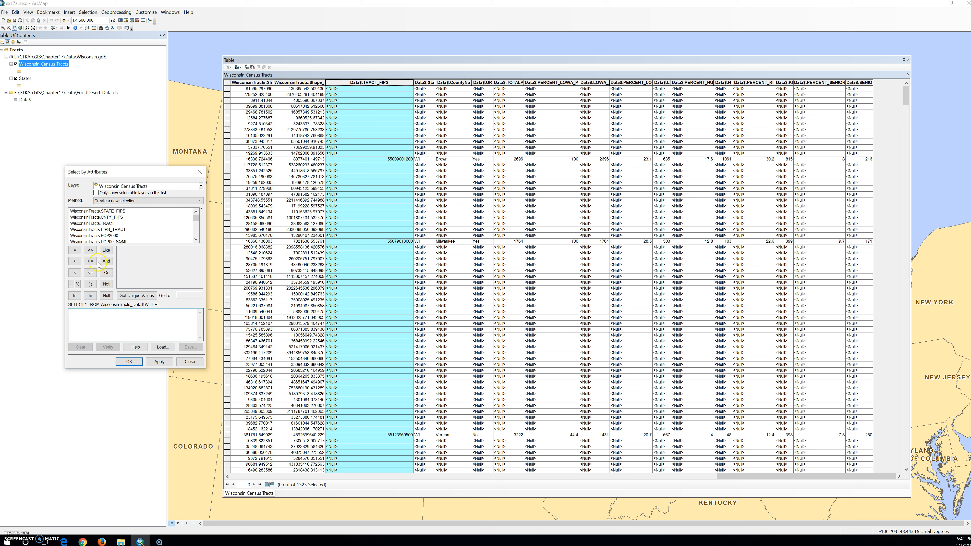
Select the census tracts that match the expression "Data$.TRACT_FIPS" IS NOT NULL
click(195, 239)
click(194, 241)
click(194, 241)
click(194, 241)
click(194, 241)
click(194, 241)
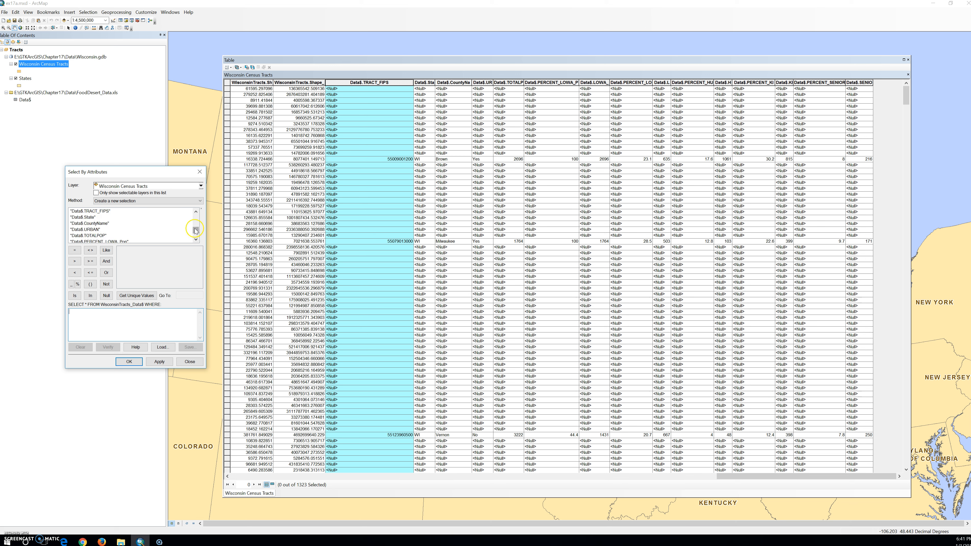
double_click(91, 211)
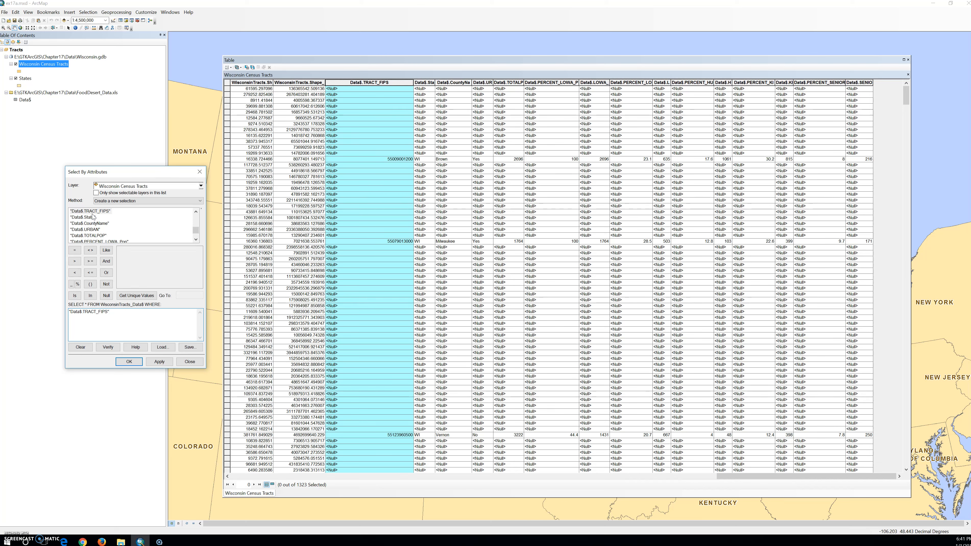
click(75, 296)
click(106, 284)
click(106, 295)
click(172, 362)
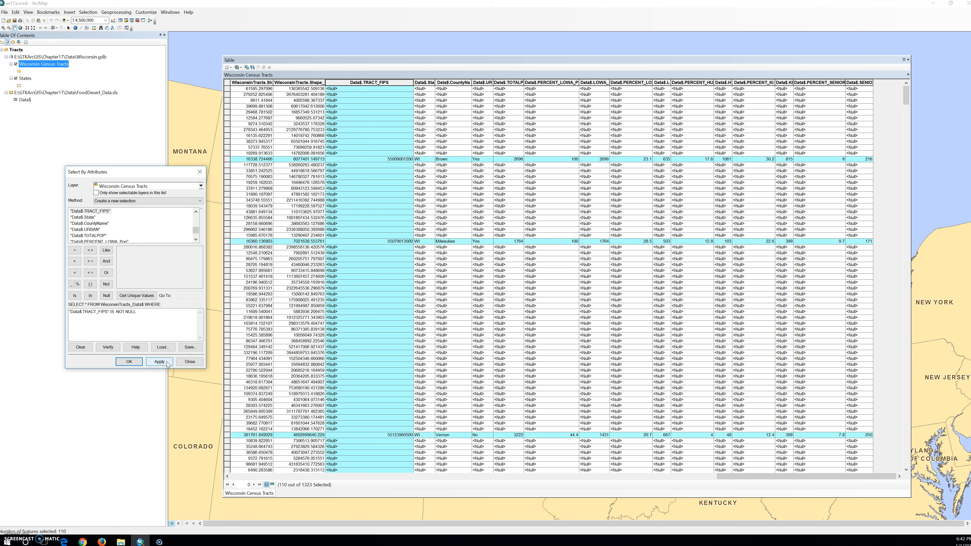
Verify the query expression, remove the extra space in it, and apply the selection again
click(111, 348)
click(108, 347)
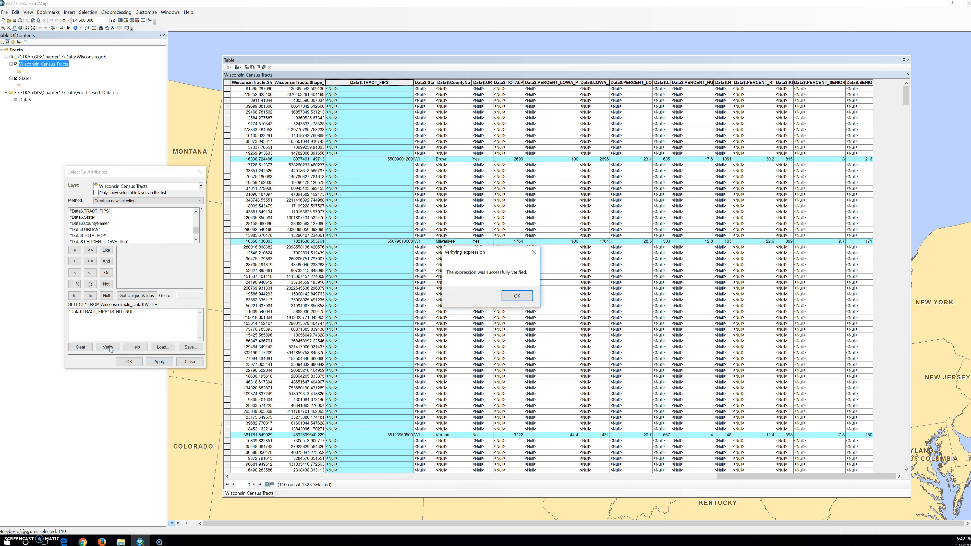
click(517, 297)
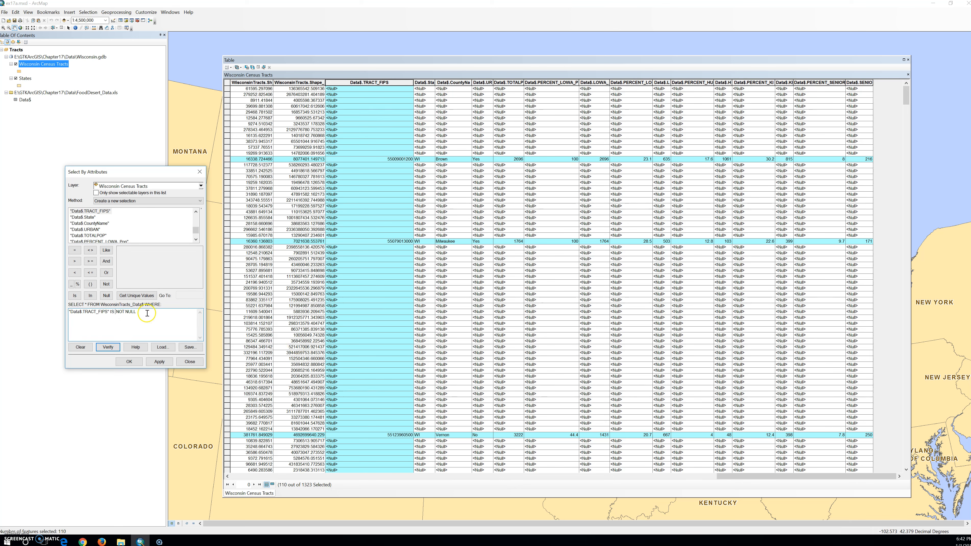
key(BackSpace)
click(137, 312)
click(160, 361)
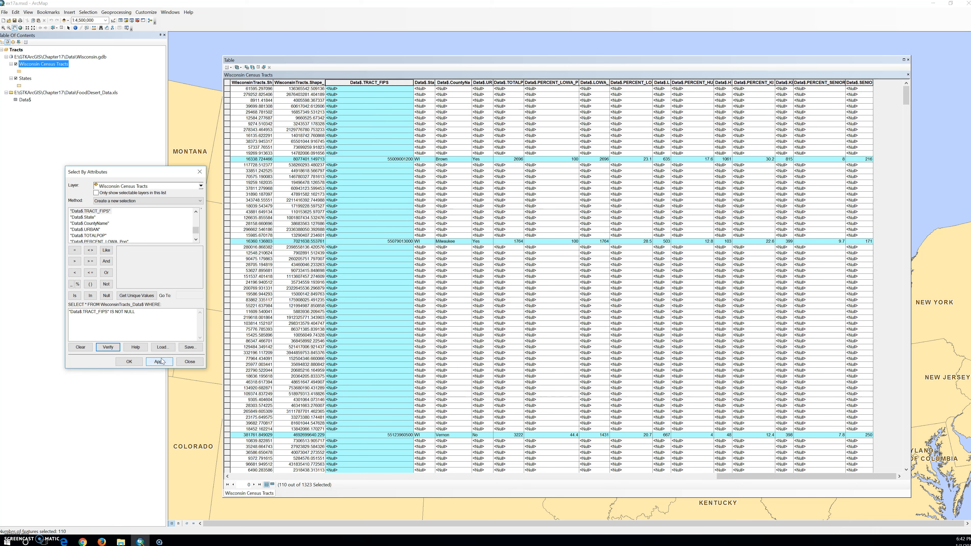
click(168, 339)
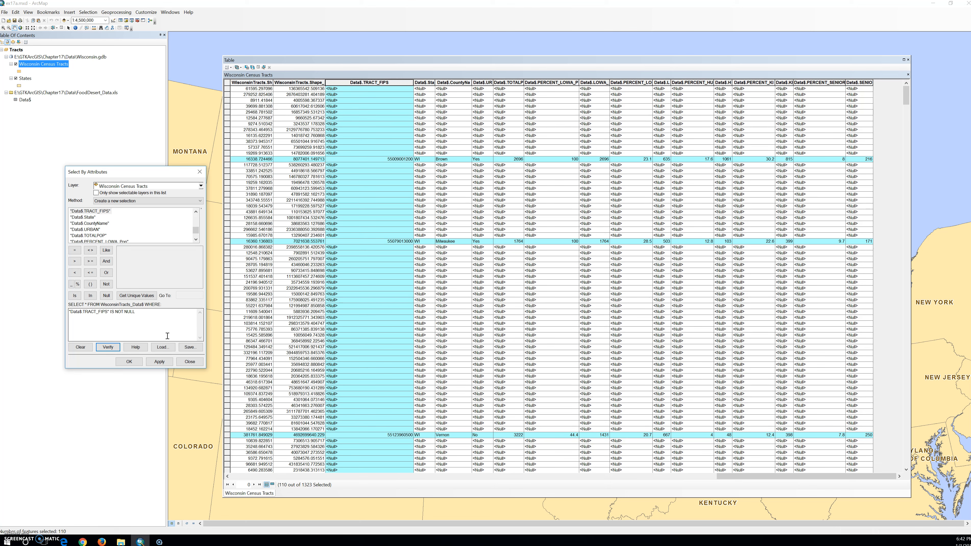
Show only the selected records in the attribute table and move the table away to examine the selected tracts on the map
click(272, 484)
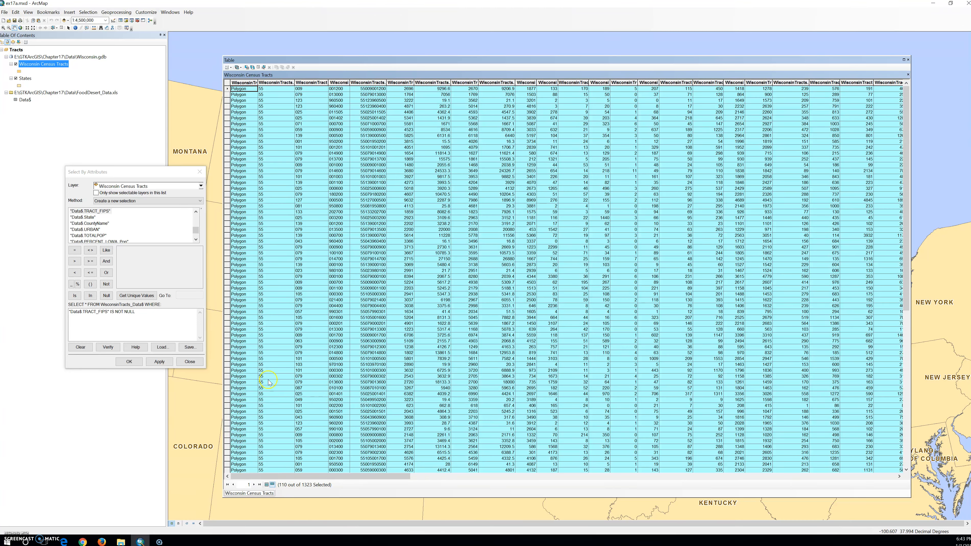
drag(314, 61, 573, 295)
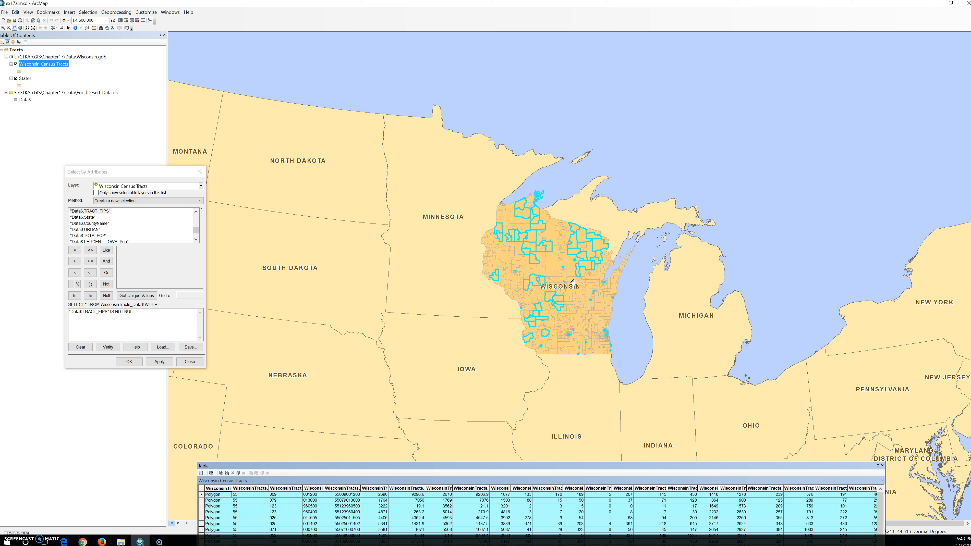
click(568, 293)
click(528, 293)
click(527, 295)
Close the attribute table and accept the Select By Attributes query
click(885, 465)
click(134, 360)
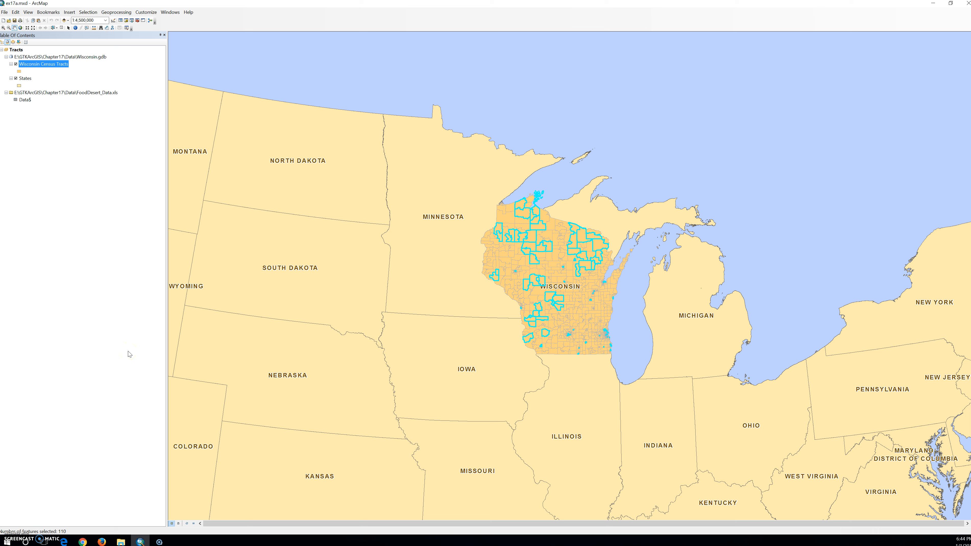
click(127, 349)
click(127, 353)
Start exporting the Wisconsin Census Tracts layer's data, limited to the selected features
right_click(44, 65)
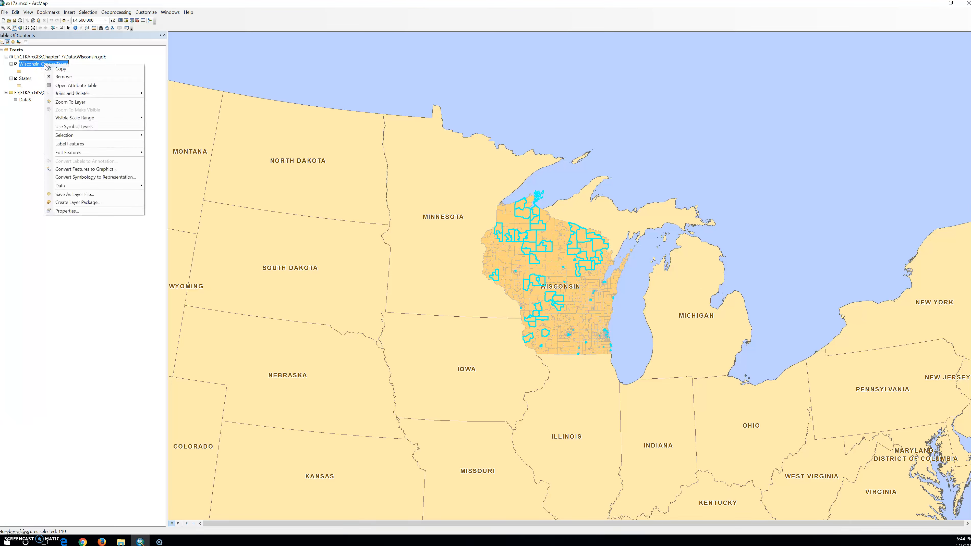
mouse_move(115, 185)
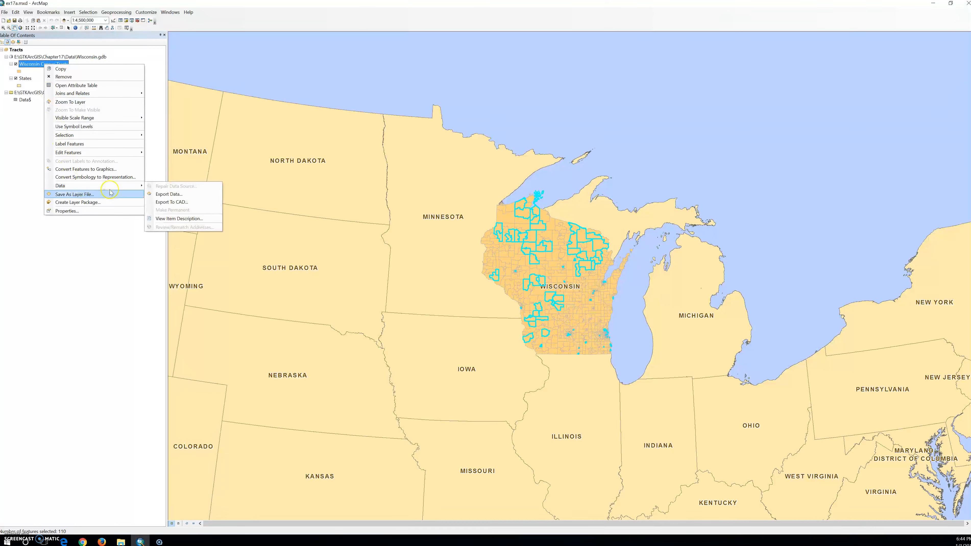
click(188, 194)
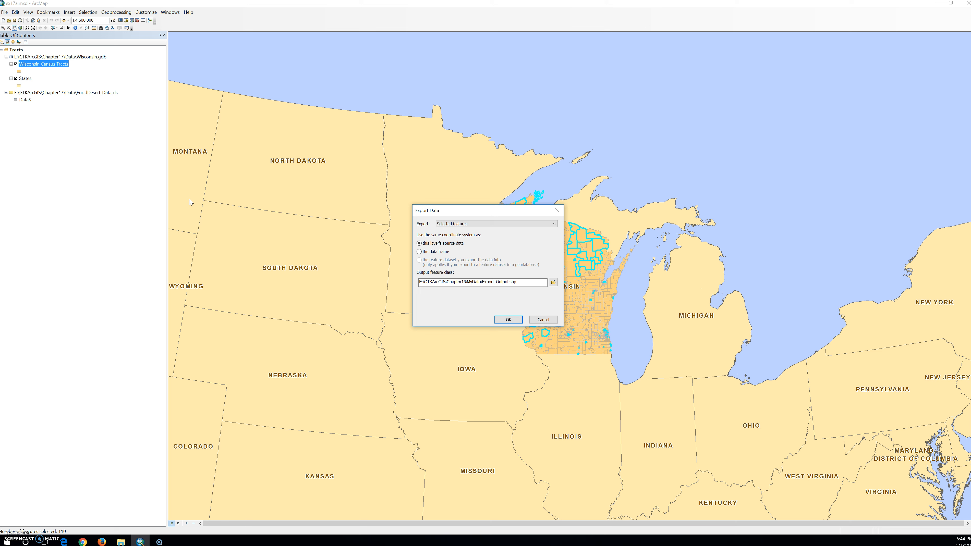
click(455, 227)
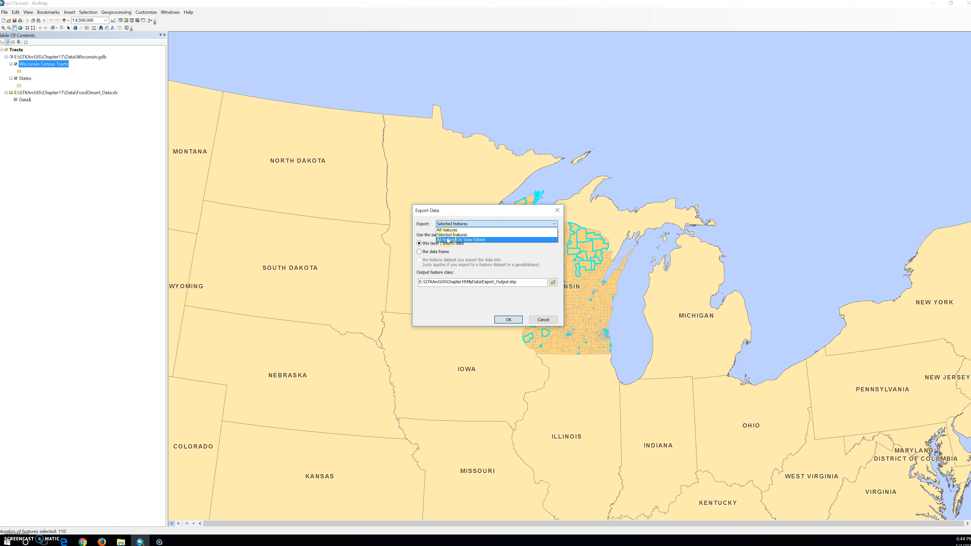
click(447, 235)
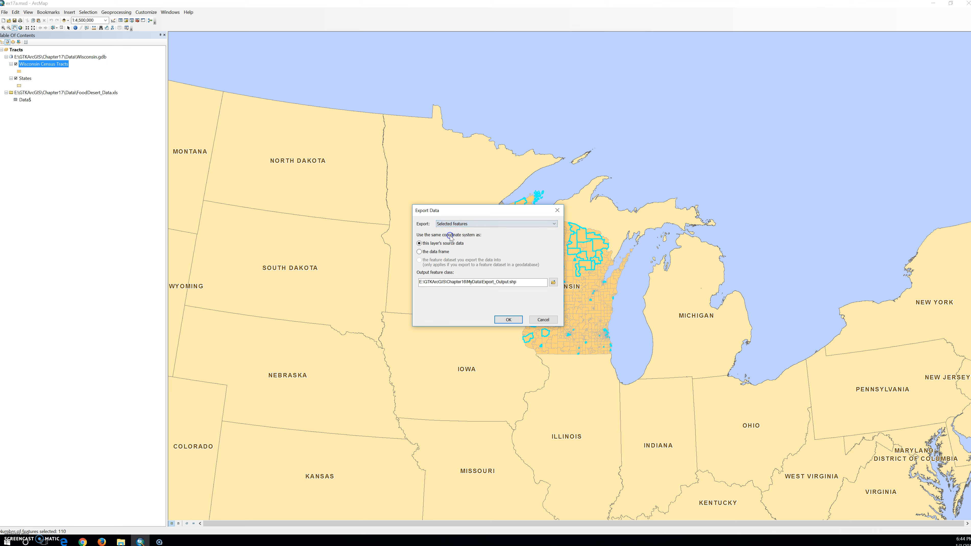
Browse to the MyData folder inside Chapter17 as the export's output location
click(553, 283)
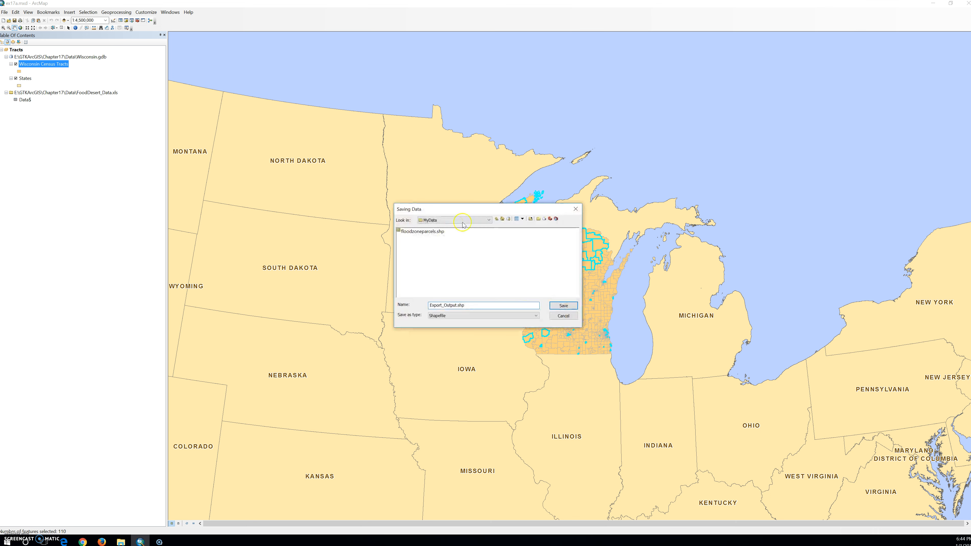
click(496, 219)
click(496, 219)
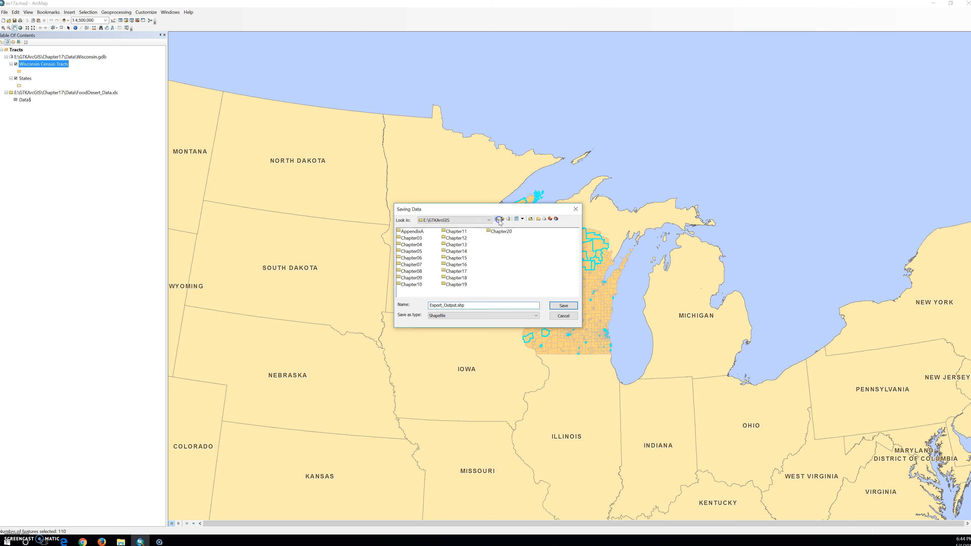
double_click(461, 272)
click(406, 238)
click(402, 239)
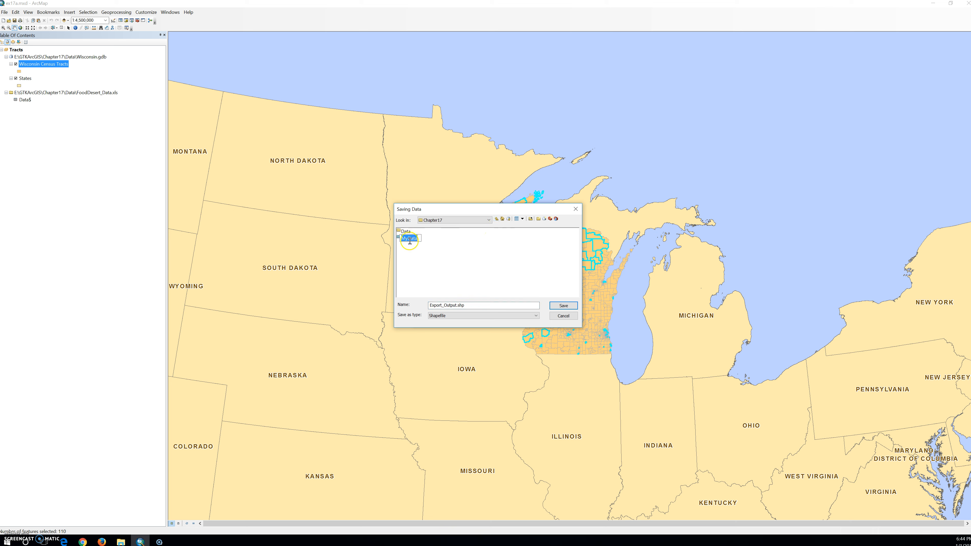
double_click(407, 238)
Set the output type to File and Personal Geodatabase feature classes and save it in MyWisconsin.gdb as FoodDeserts
drag(488, 305, 425, 310)
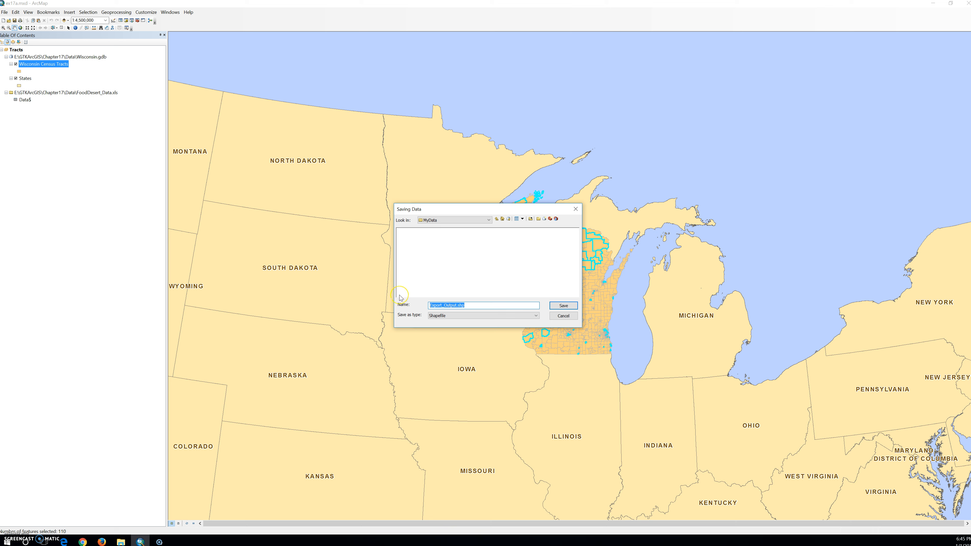
click(503, 315)
click(494, 321)
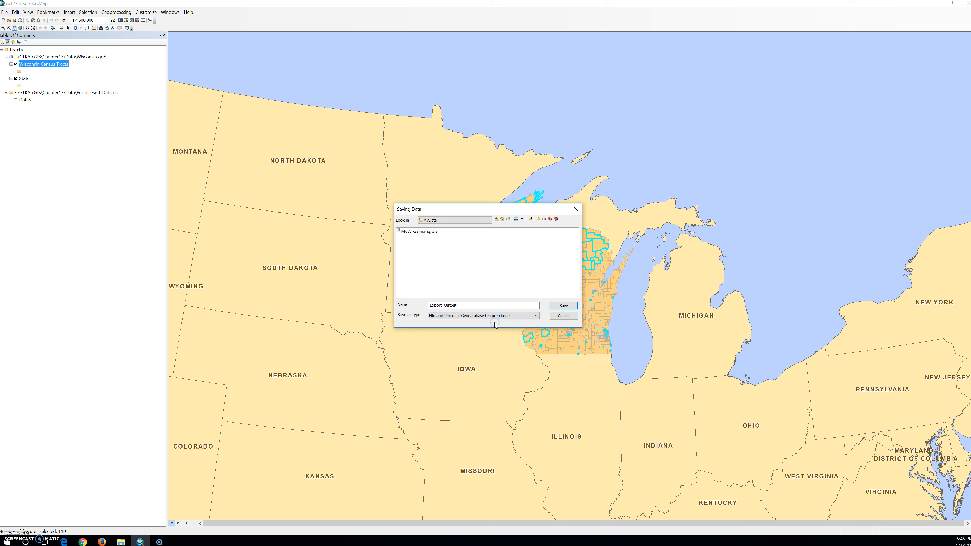
click(420, 232)
drag(461, 305, 388, 306)
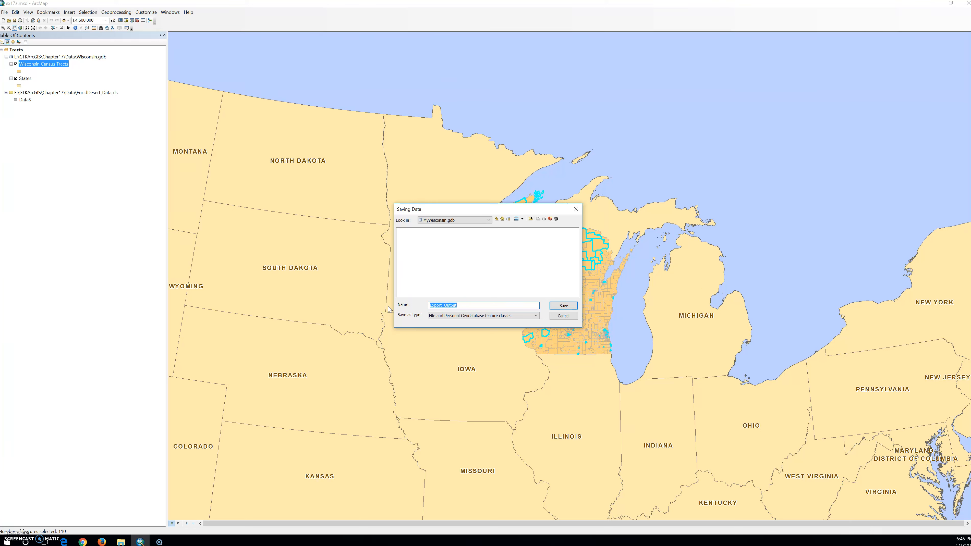
text(FoodDeserts)
click(561, 306)
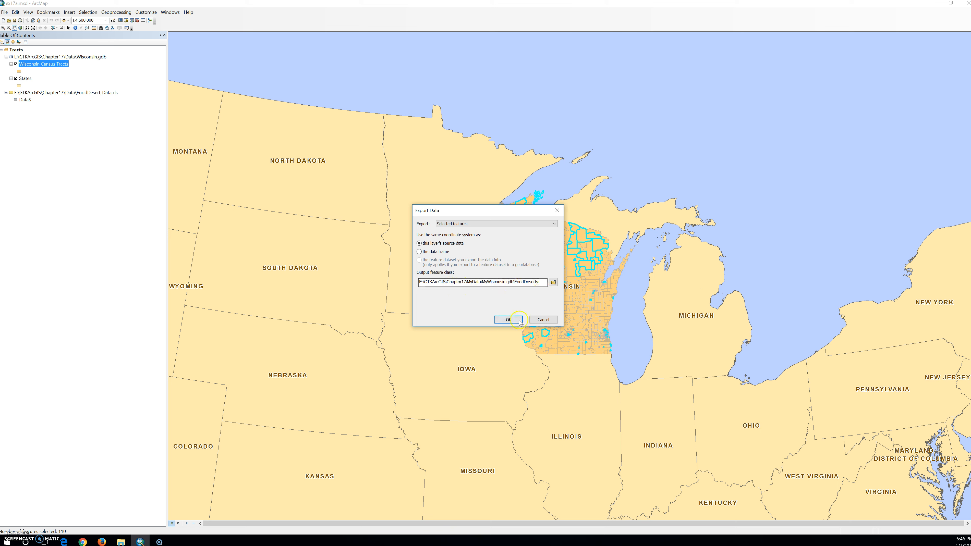
Run the export, add FoodDeserts to the map as a layer, and clear the selected features
click(509, 320)
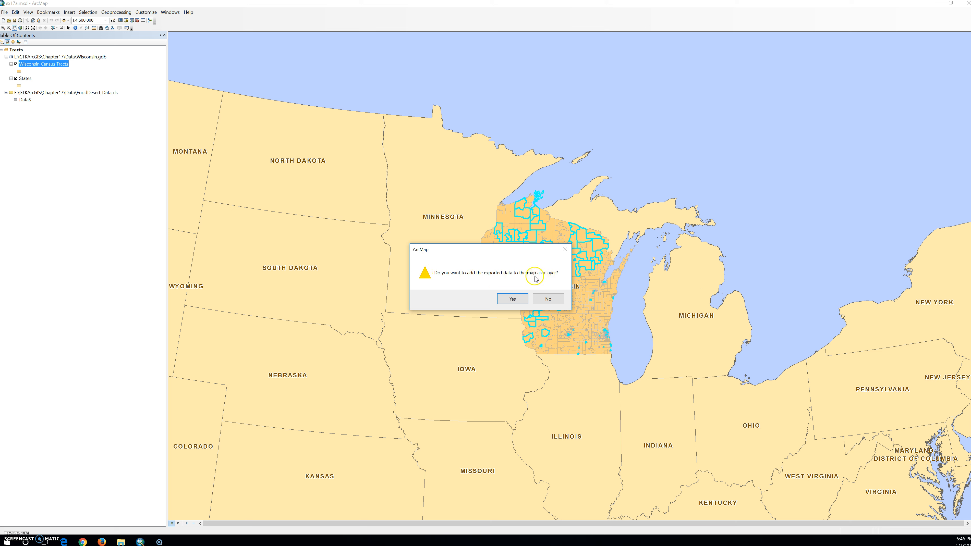
click(512, 299)
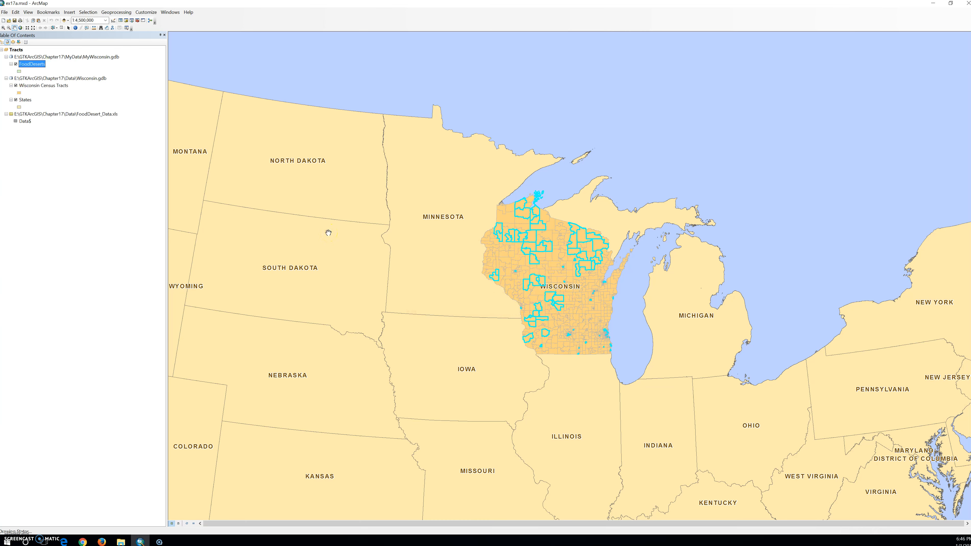
click(33, 73)
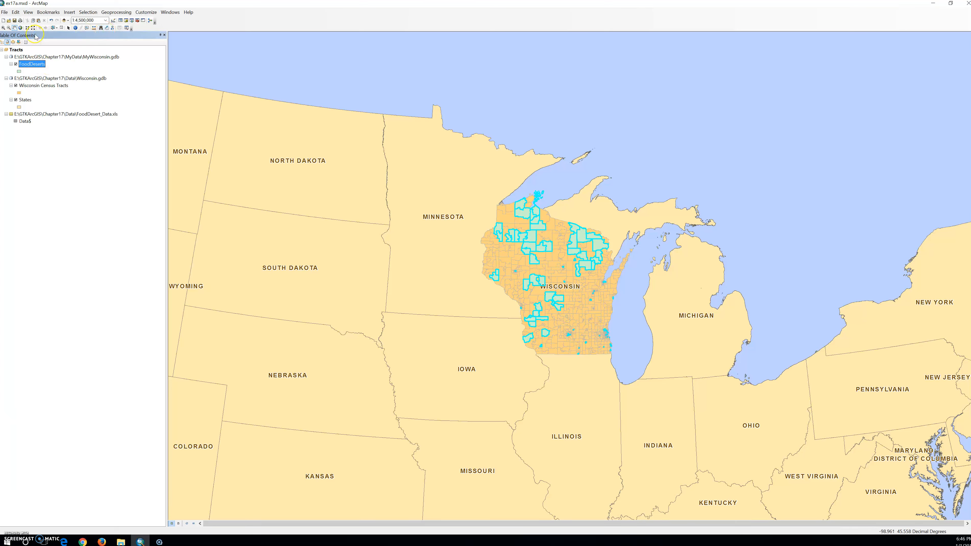
click(62, 27)
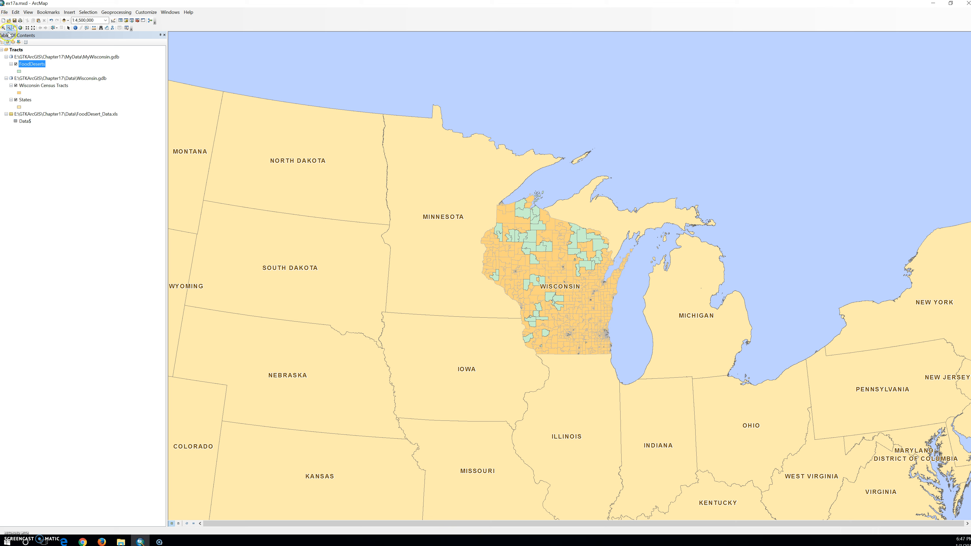
List the layers by drawing order and rename the FoodDeserts layer to Wisconsin Food Deserts
click(2, 42)
click(20, 60)
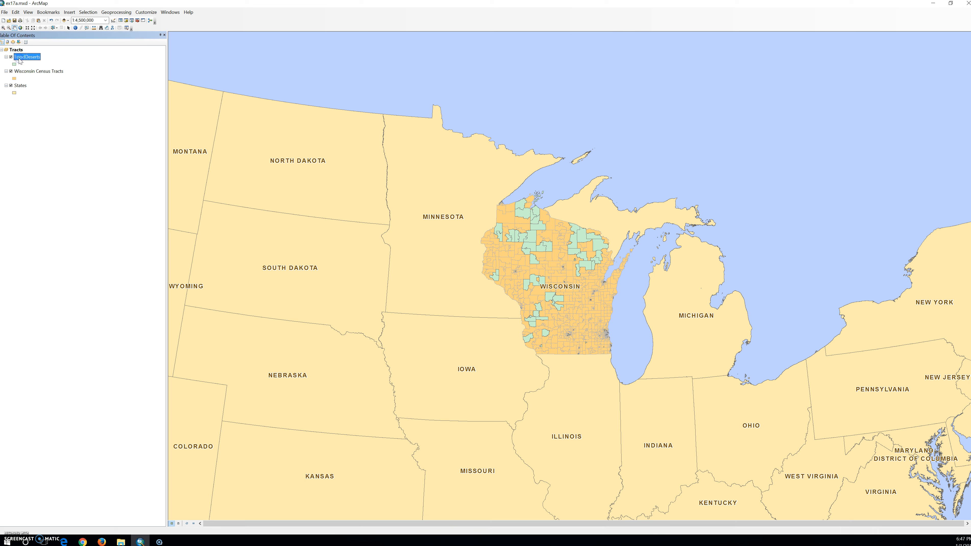
click(19, 59)
key(Home)
text(z)
key(BackSpace)
text(Wisconsin)
click(11, 61)
key(Return)
Symbolize the Wisconsin Food Deserts layer with the 10% Ordered Stipple fill and a gray outline
click(14, 64)
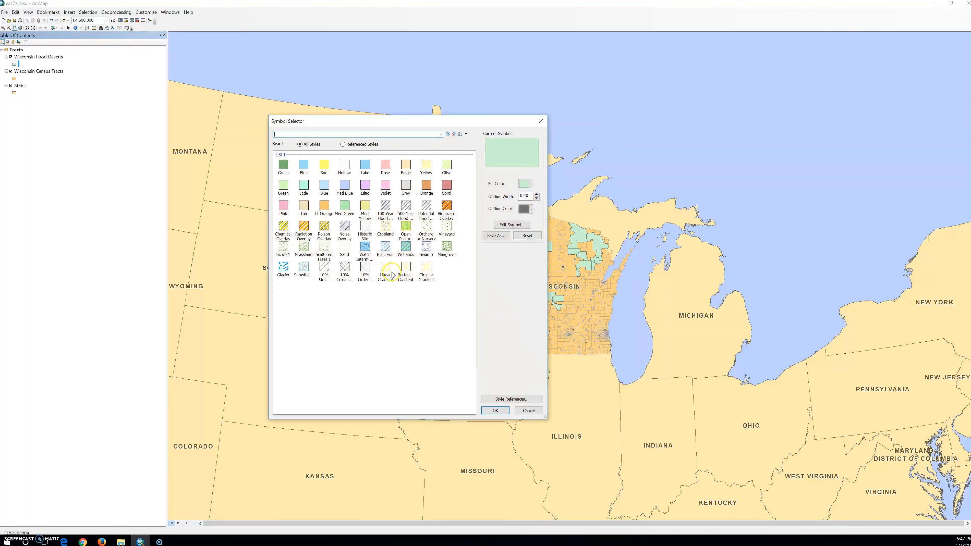
click(365, 267)
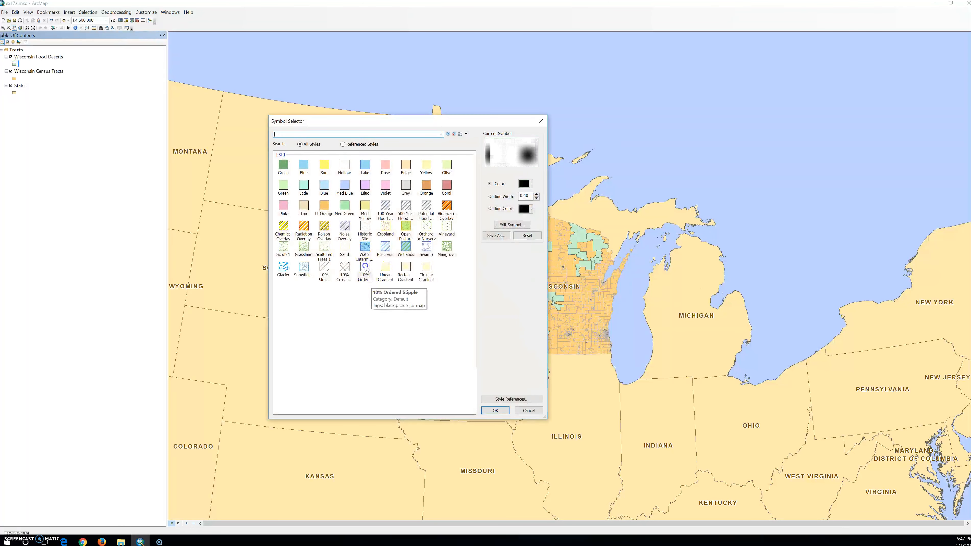
click(366, 268)
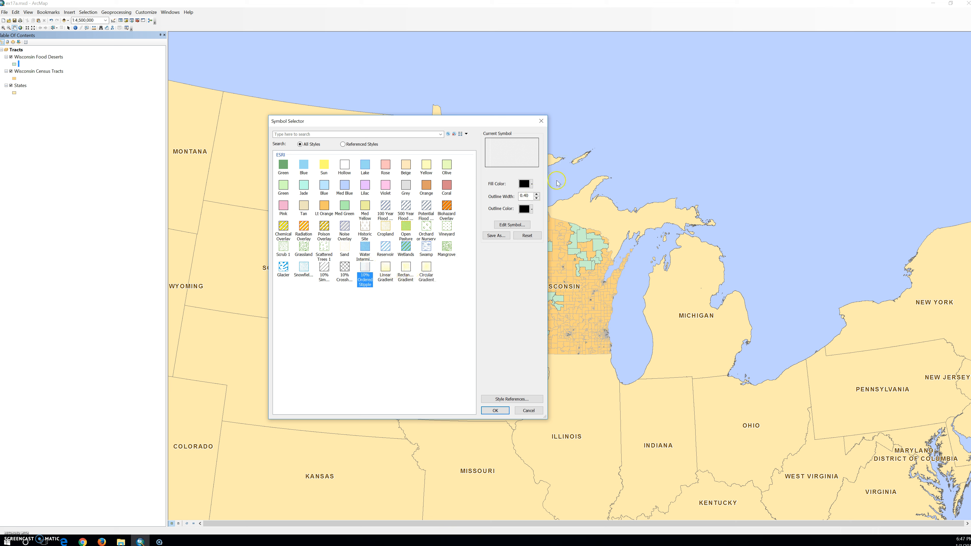
click(533, 210)
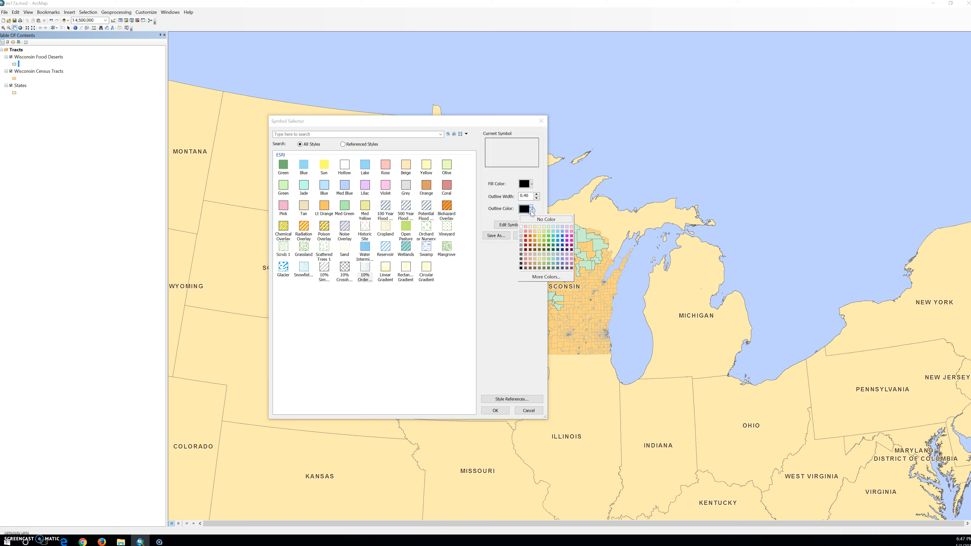
click(521, 240)
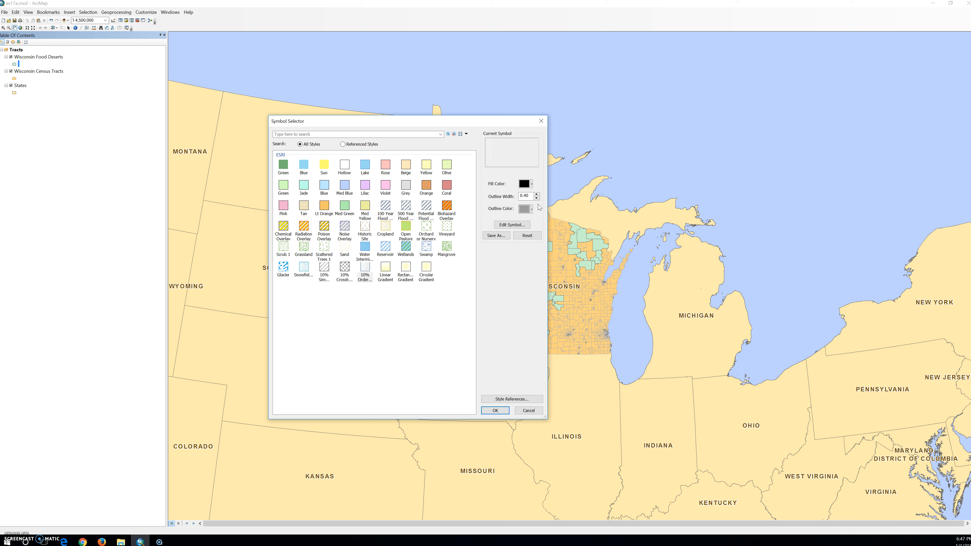
click(496, 410)
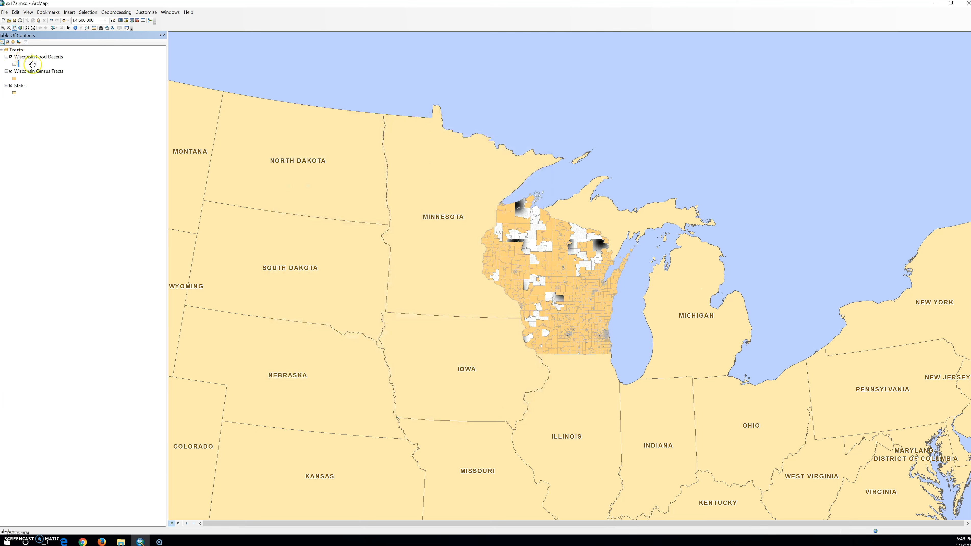
Set the display transparency of the Wisconsin Food Deserts layer to 35 percent
right_click(40, 58)
click(65, 204)
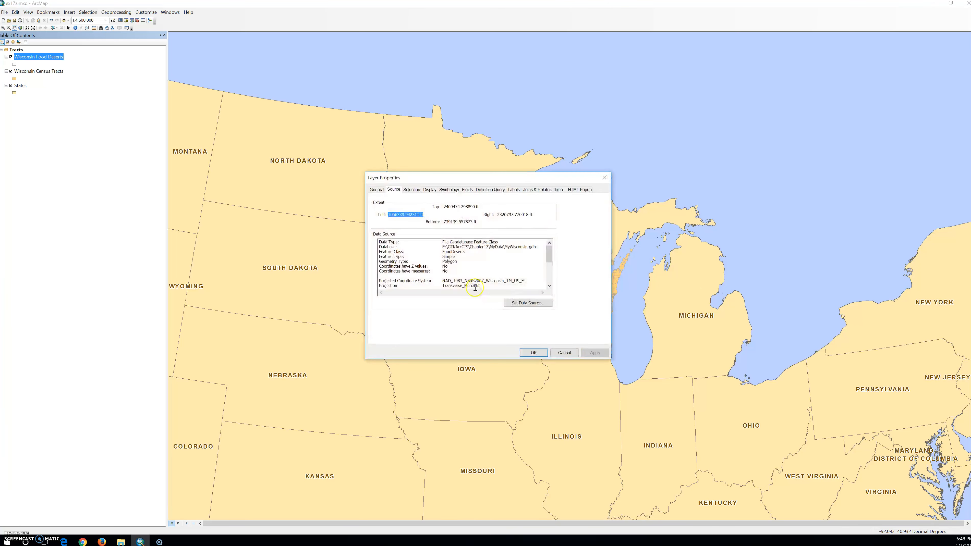
click(429, 190)
drag(428, 205, 445, 206)
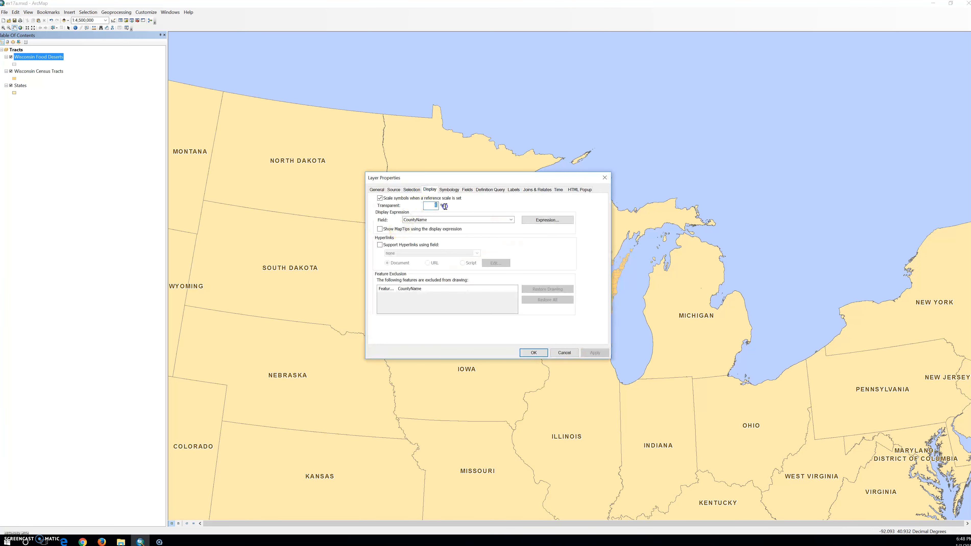
text(35)
click(594, 353)
click(529, 353)
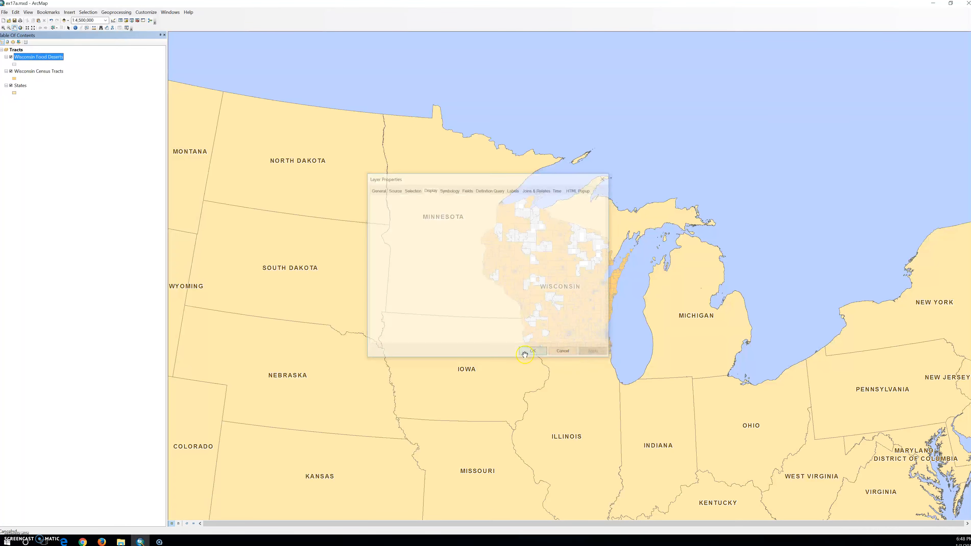
Zoom the map to the extent of the Wisconsin Food Deserts layer and activate the Select Elements tool
right_click(52, 58)
click(107, 99)
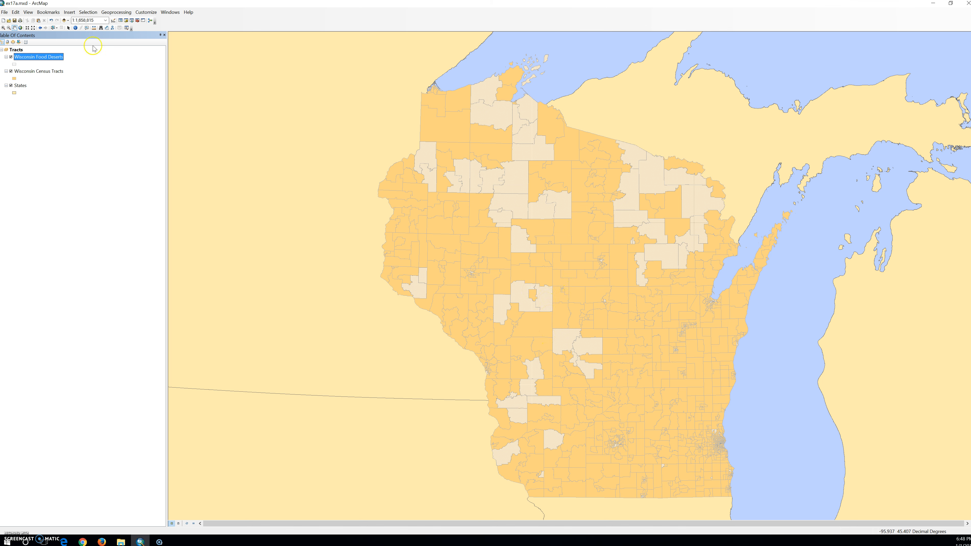
click(69, 28)
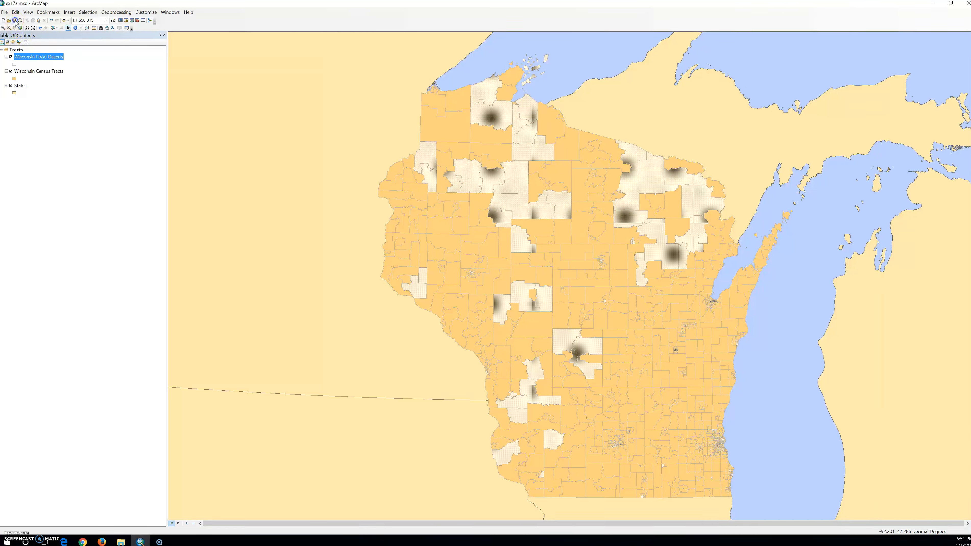
Close ex17a.mxd, open ex17b.mxd, and zoom its map to the Wisconsin Food Deserts layer
click(968, 3)
double_click(148, 191)
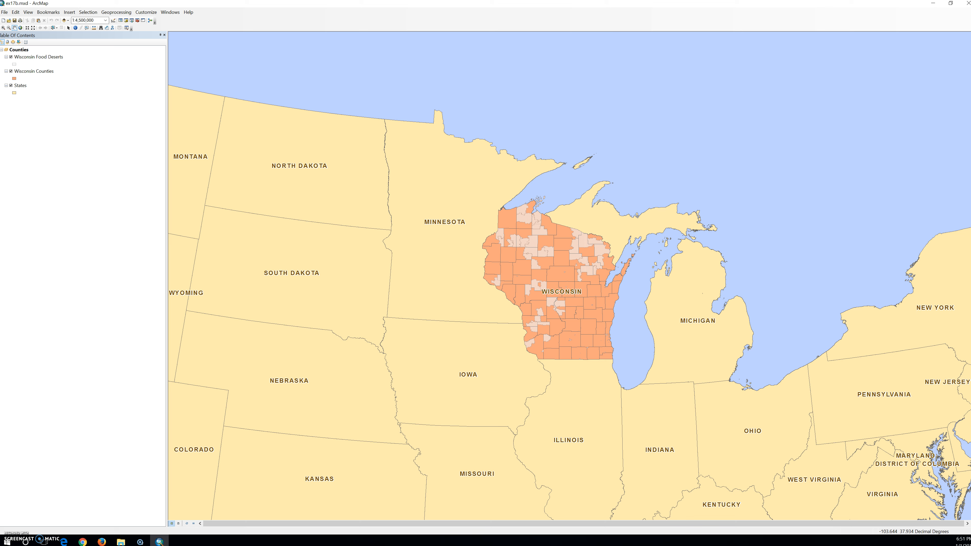
right_click(42, 56)
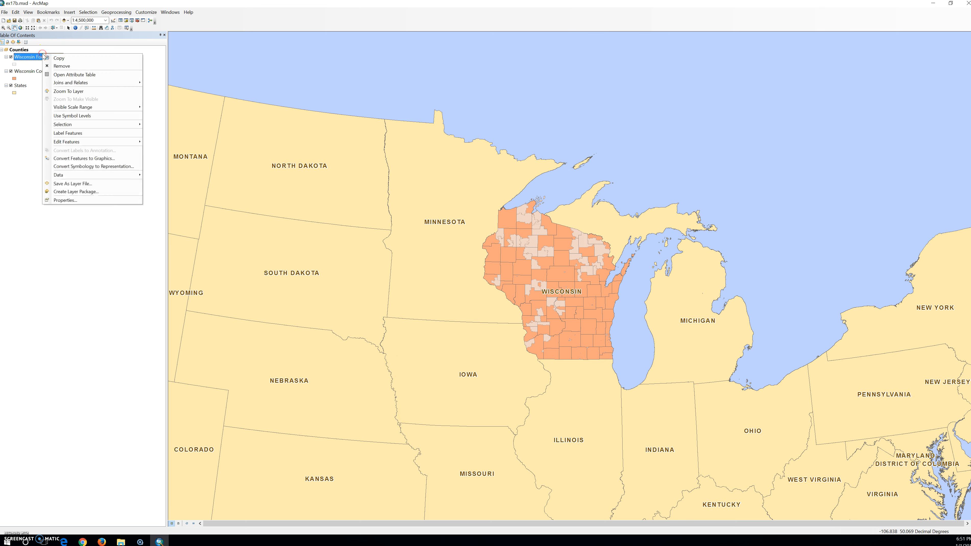
click(68, 91)
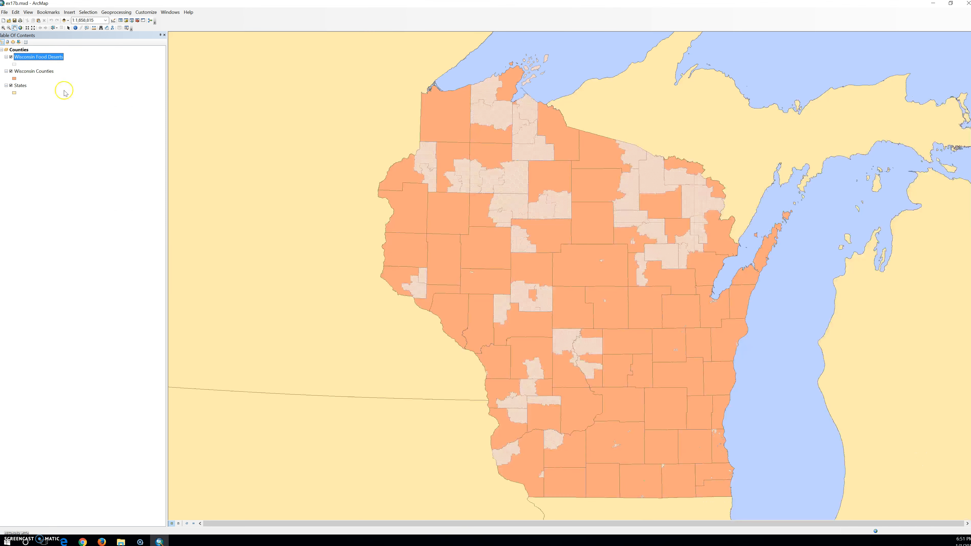
Toggle the Wisconsin Food Deserts layer's visibility to compare the food deserts with the county boundaries underneath
click(11, 57)
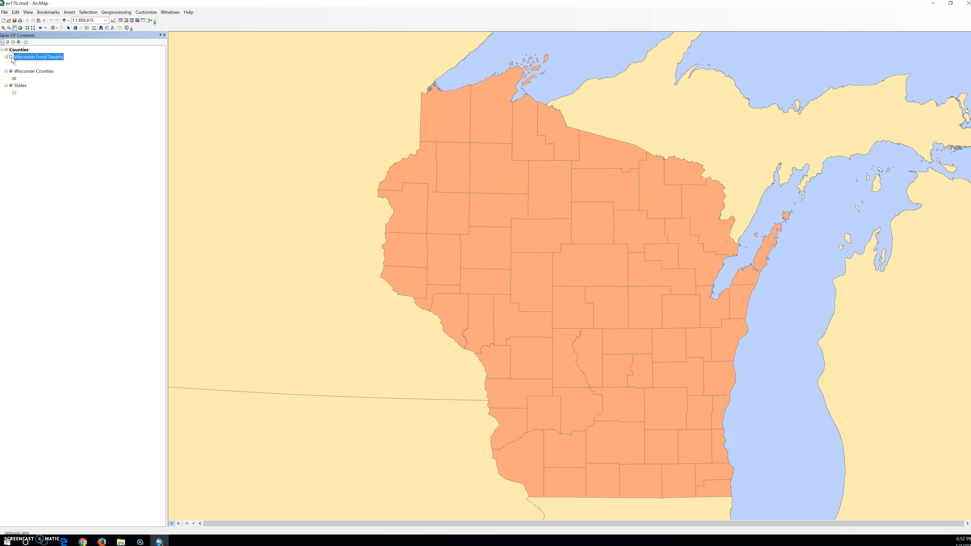
click(11, 57)
click(11, 57)
click(11, 57)
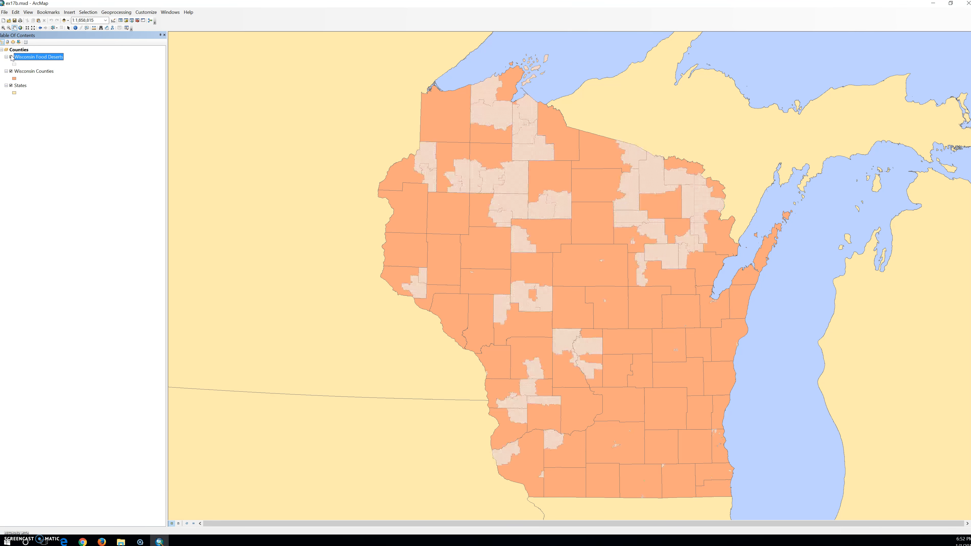
click(10, 57)
click(11, 57)
click(603, 481)
click(599, 484)
click(694, 201)
click(552, 397)
click(553, 391)
List the layers by selection and make Wisconsin Food Deserts the only selectable layer
click(18, 42)
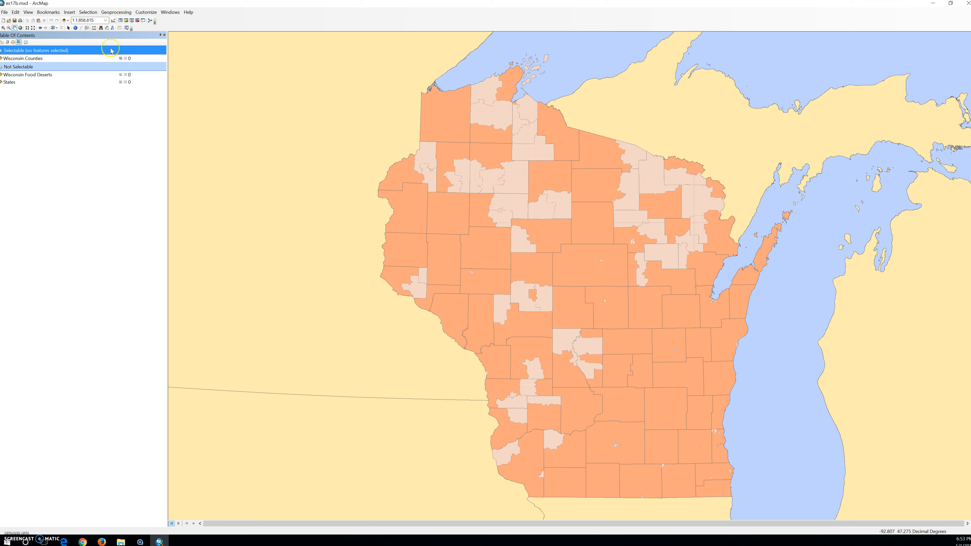
click(121, 58)
click(121, 58)
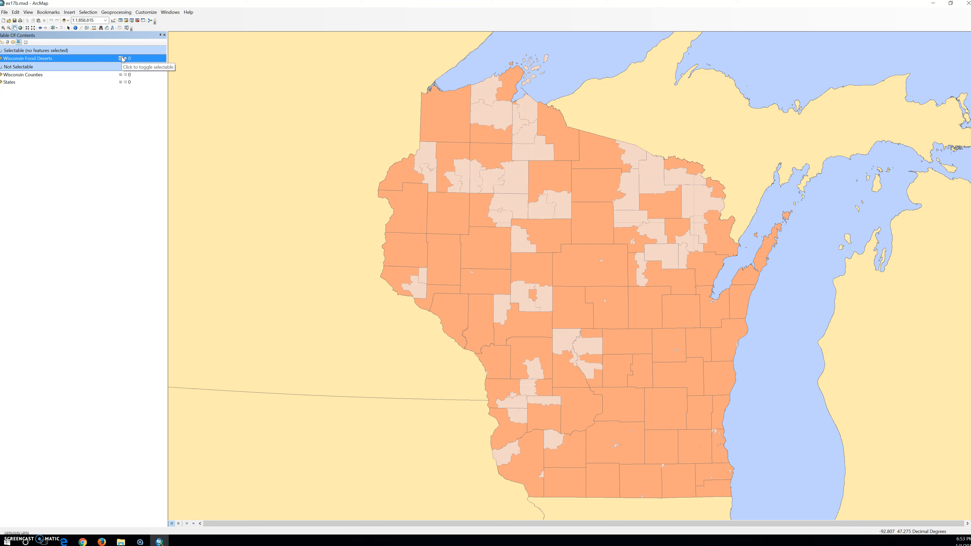
click(121, 62)
Select the group of three adjoining food desert tracts in Sawyer County with the Select Features tool
click(53, 28)
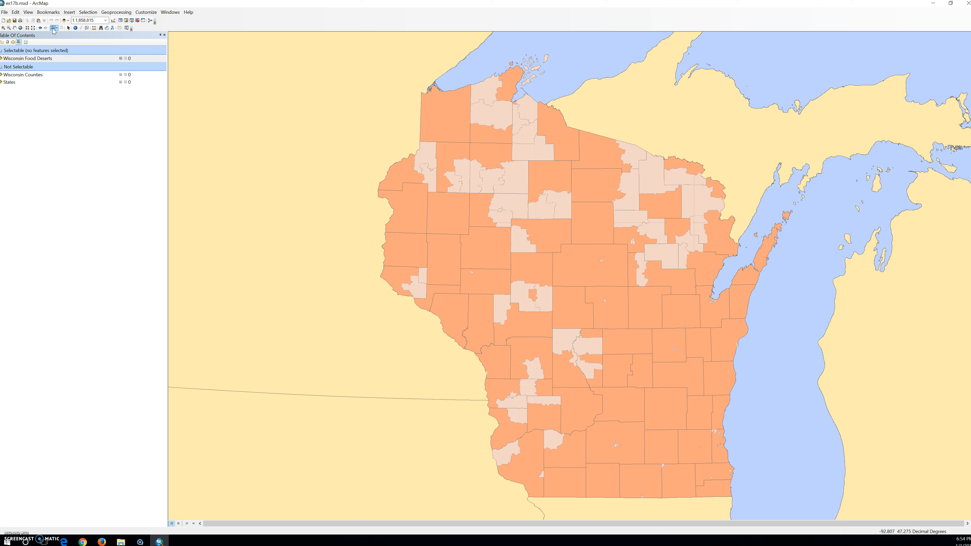
click(491, 174)
click(478, 151)
drag(475, 145, 515, 187)
click(476, 160)
drag(475, 161, 510, 190)
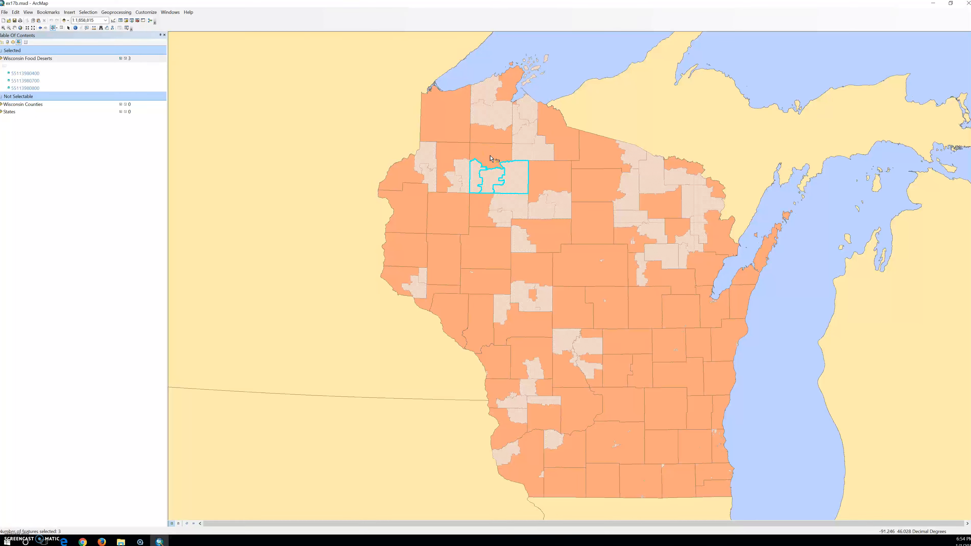
Test selecting map spots with and without food deserts, ending with the eastern food desert tract in Clark County
drag(491, 158, 491, 160)
click(481, 169)
click(438, 263)
click(447, 265)
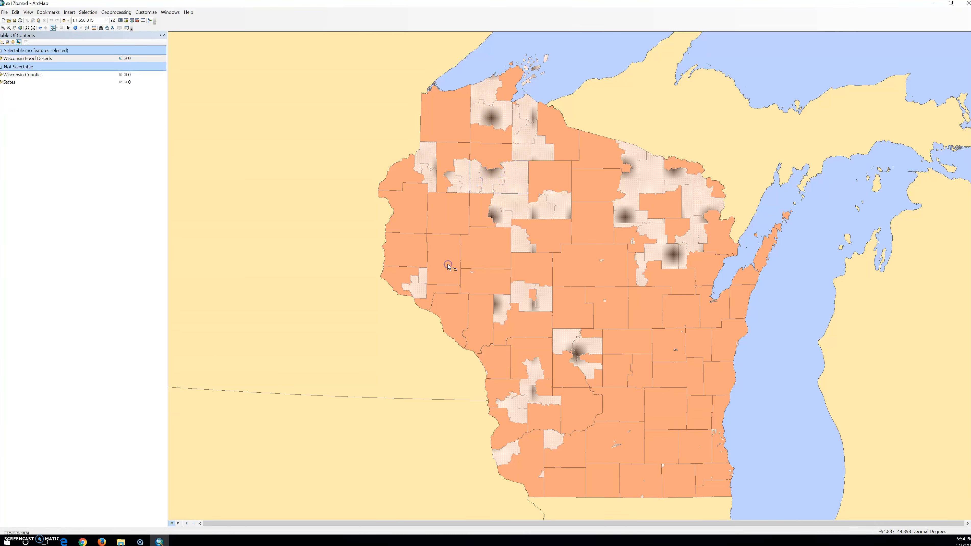
click(525, 294)
click(546, 300)
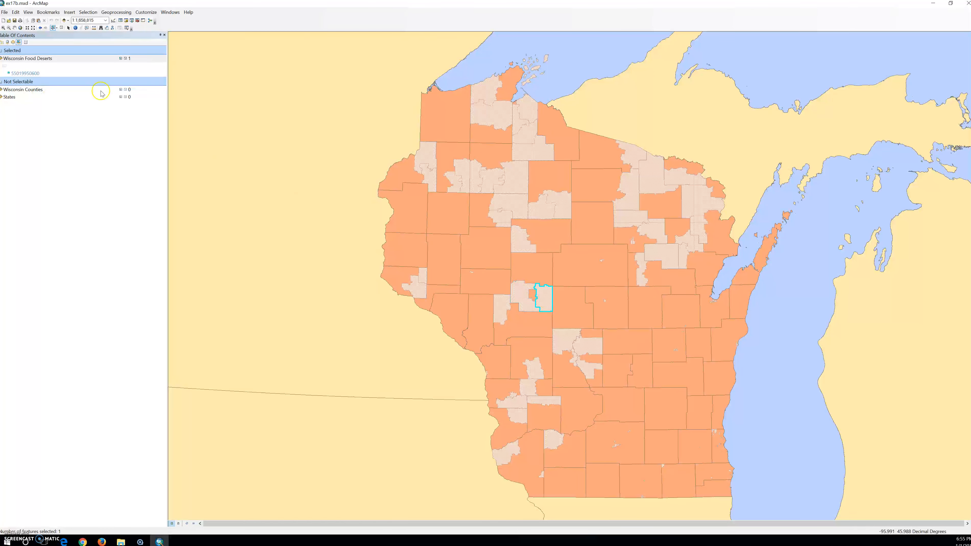
Make Wisconsin Counties the only selectable layer in place of Wisconsin Food Deserts
click(121, 90)
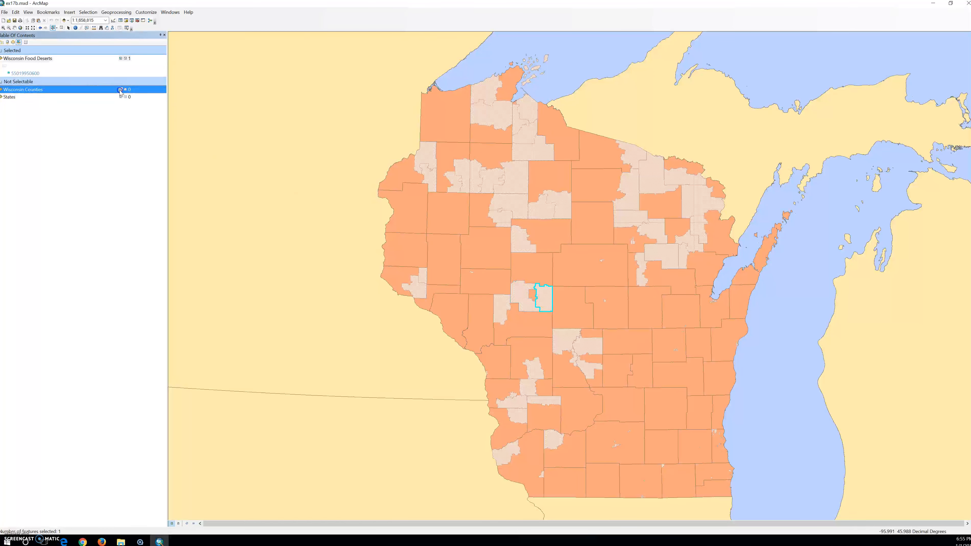
click(120, 90)
click(120, 89)
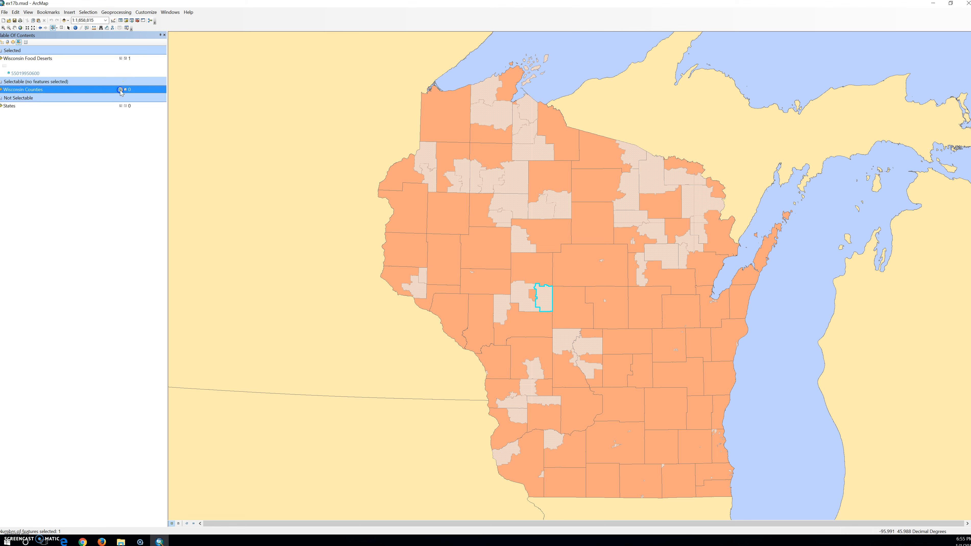
Select individual counties on the map one after another, including Clark, Sawyer and Lincoln
click(564, 315)
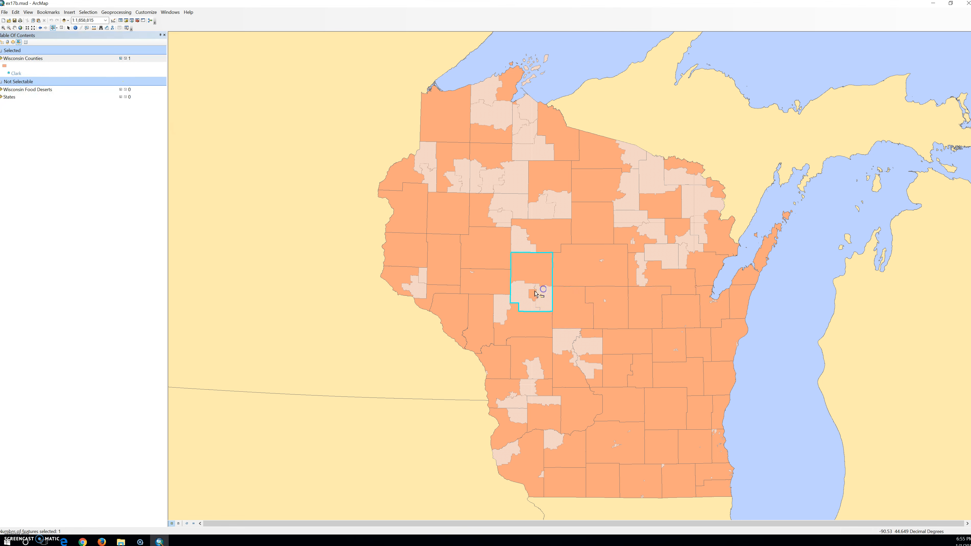
click(463, 179)
click(495, 181)
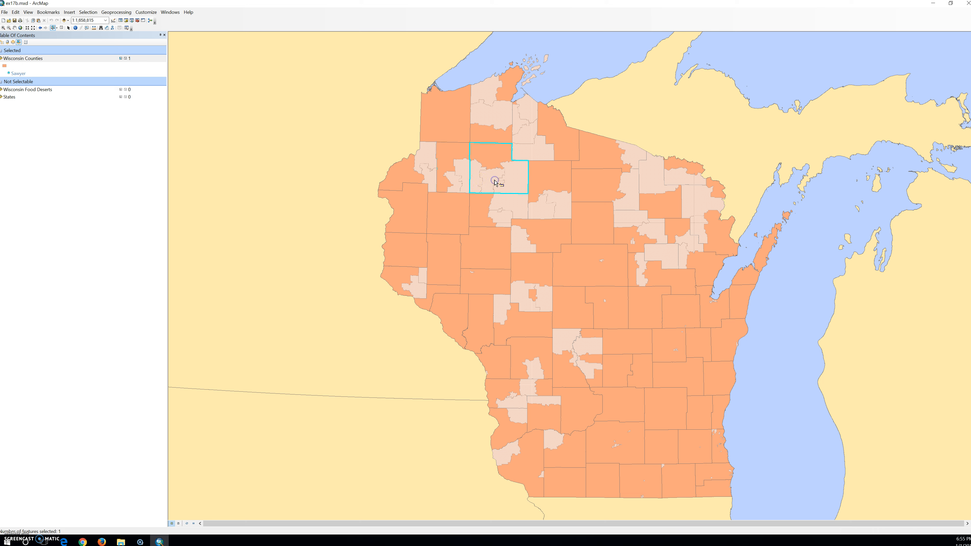
click(588, 260)
click(583, 229)
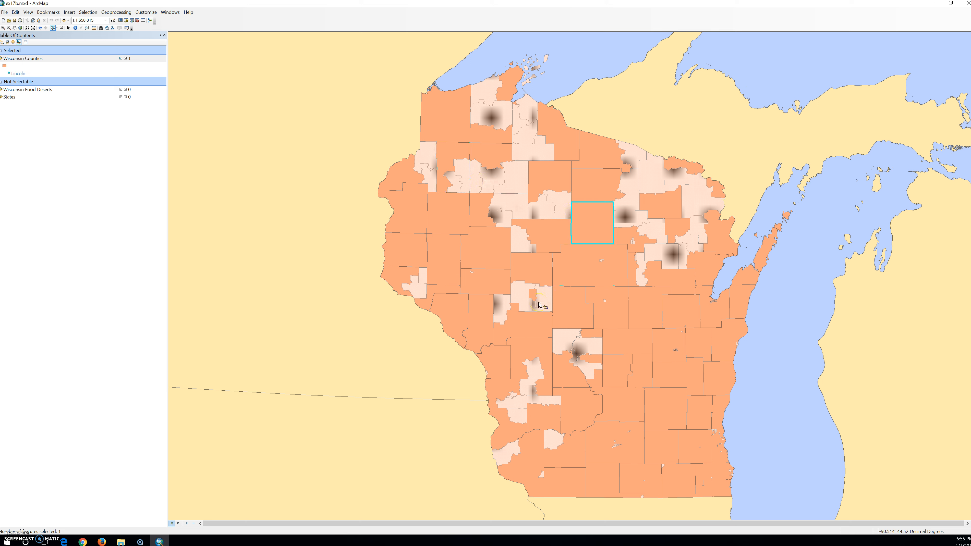
Try selecting Clark County and other counties to the southwest, and clear the selection outside Wisconsin
click(542, 290)
click(537, 295)
click(535, 284)
click(462, 305)
click(493, 338)
click(487, 359)
click(331, 342)
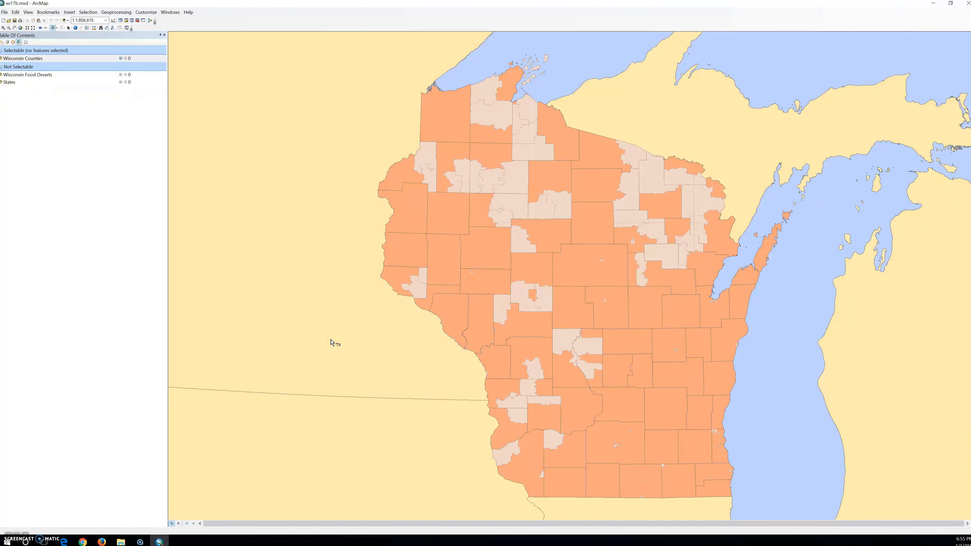